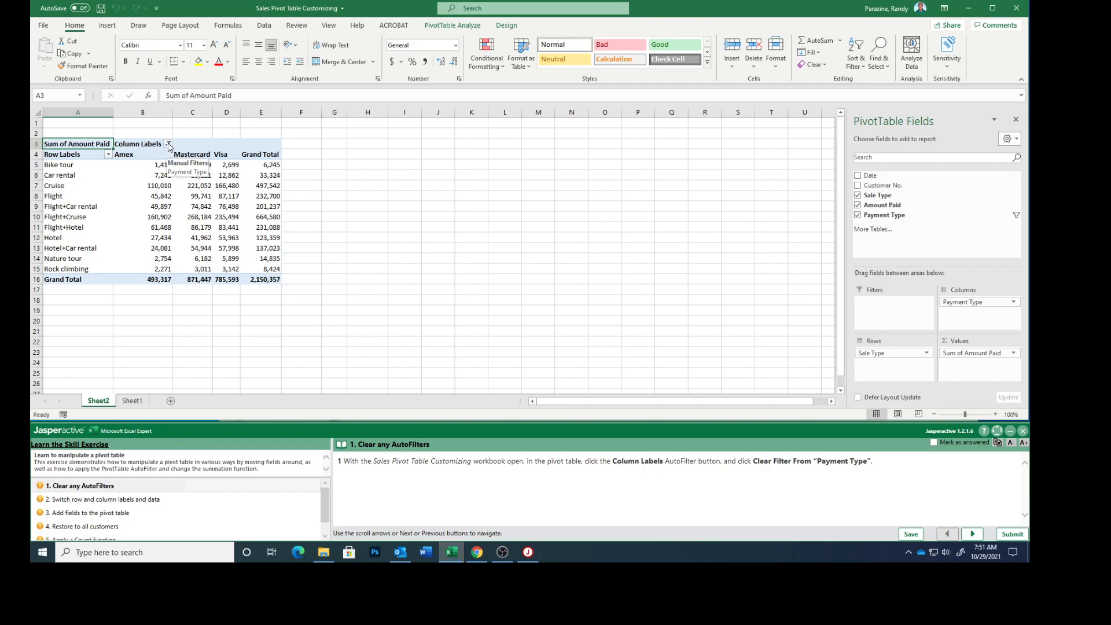
Clear the Payment Type filter from the pivot table's column labels, mark exercise task 1 as answered and go to task 2.
click(168, 144)
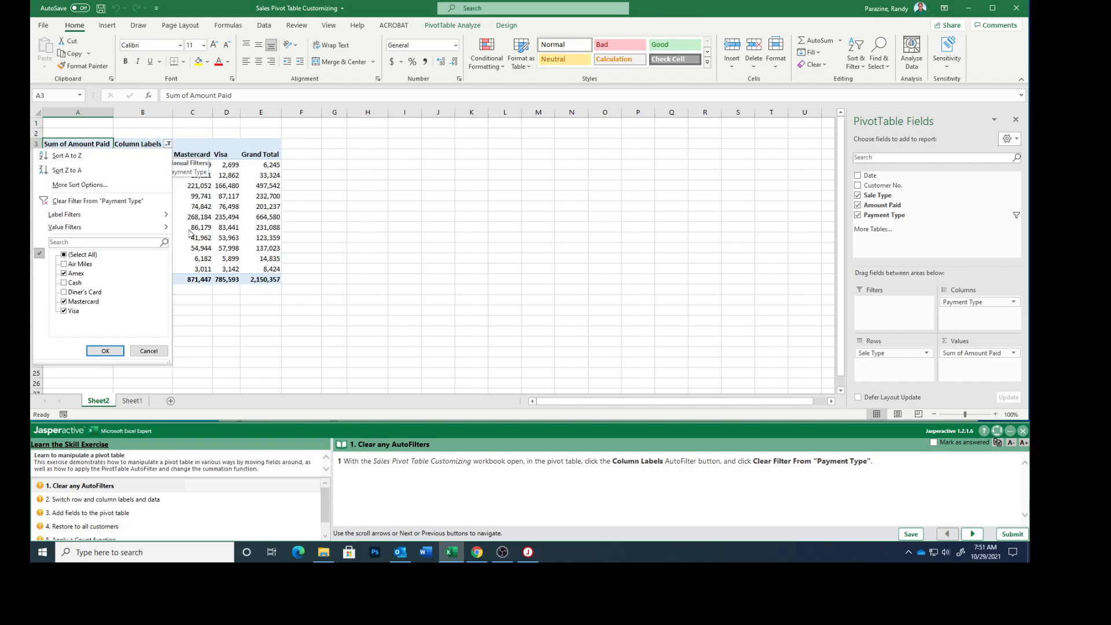
click(90, 203)
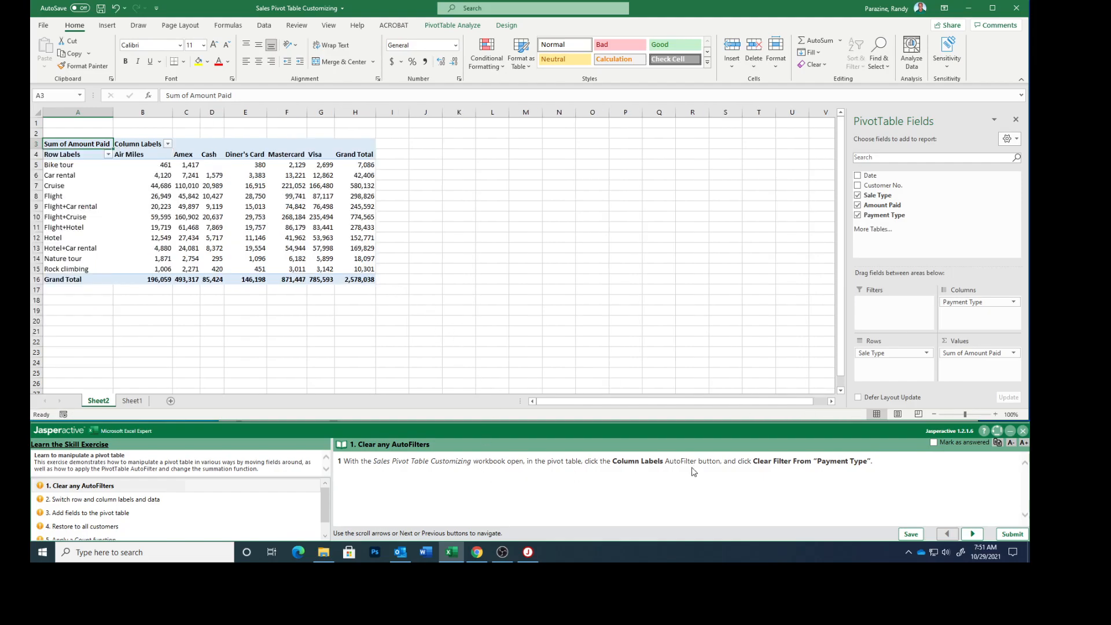
click(933, 442)
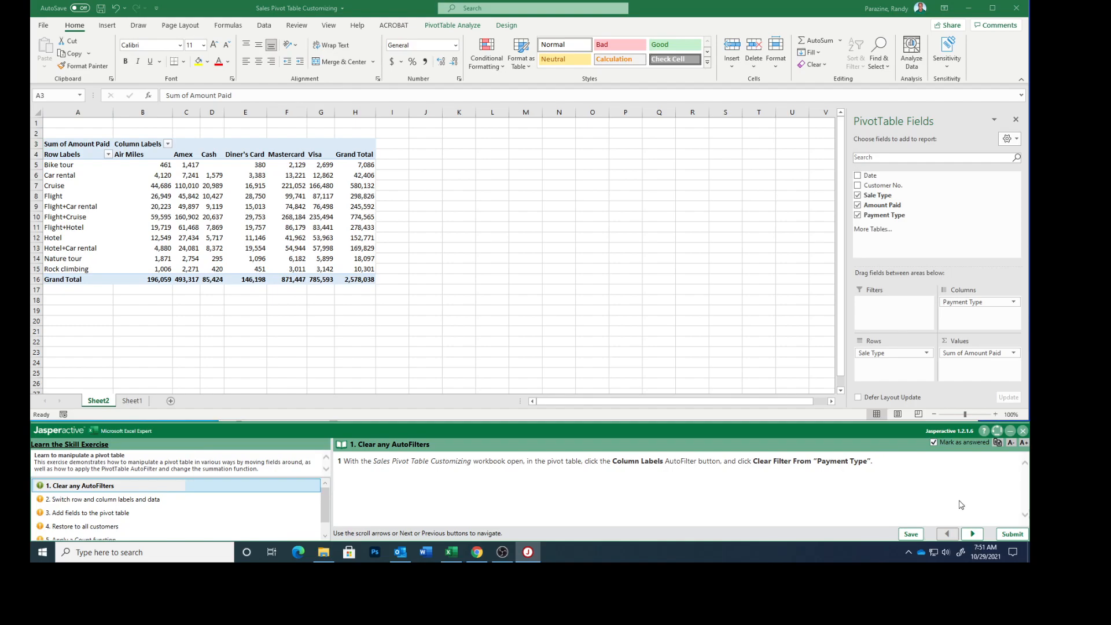
click(973, 534)
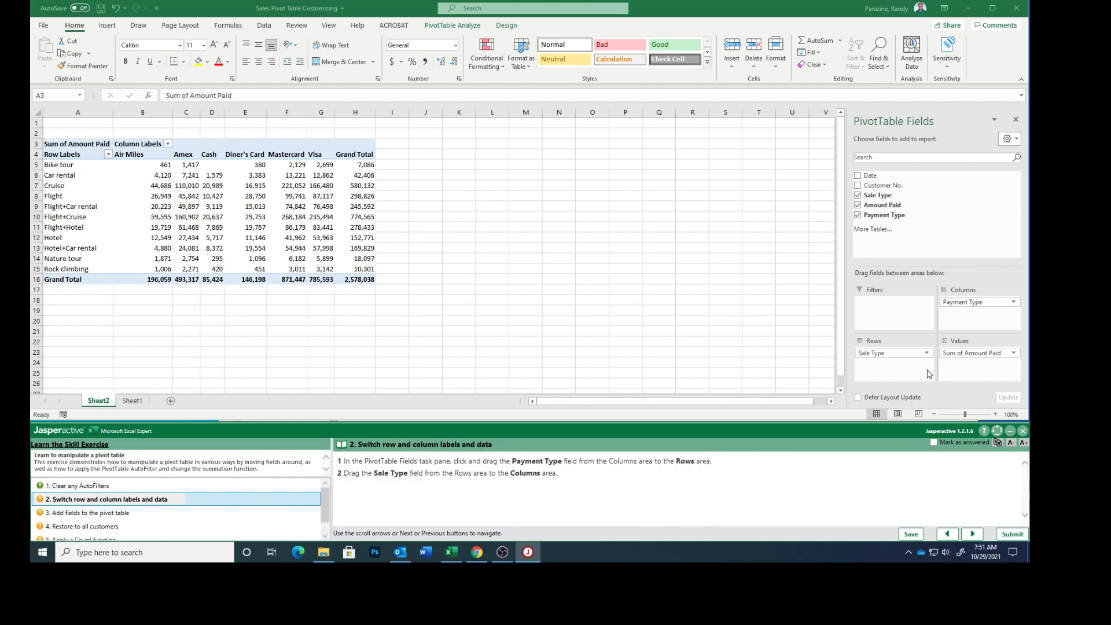
Swap Payment Type into the Rows area and Sale Type into the Columns area, mark task 2 as answered and go to task 3.
drag(964, 306, 909, 346)
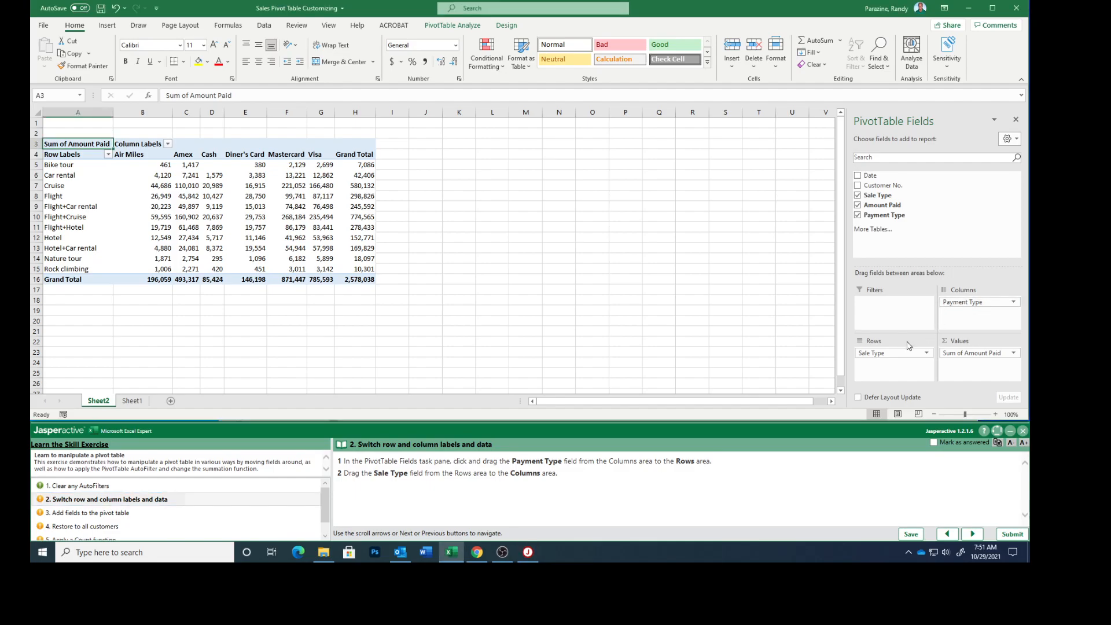
drag(949, 302, 894, 366)
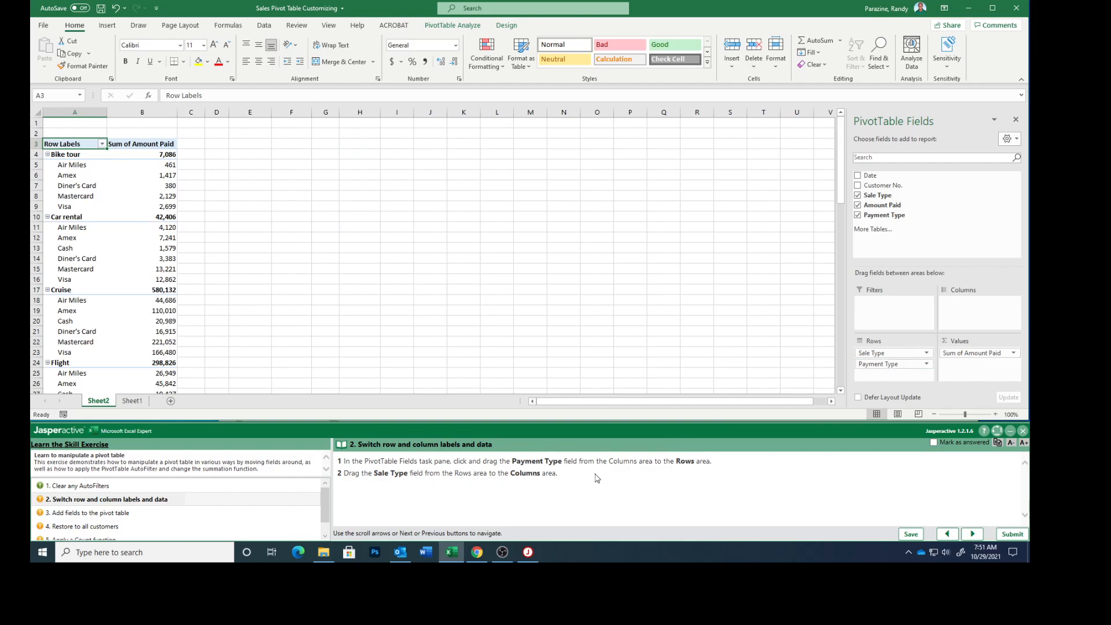
drag(867, 352, 970, 319)
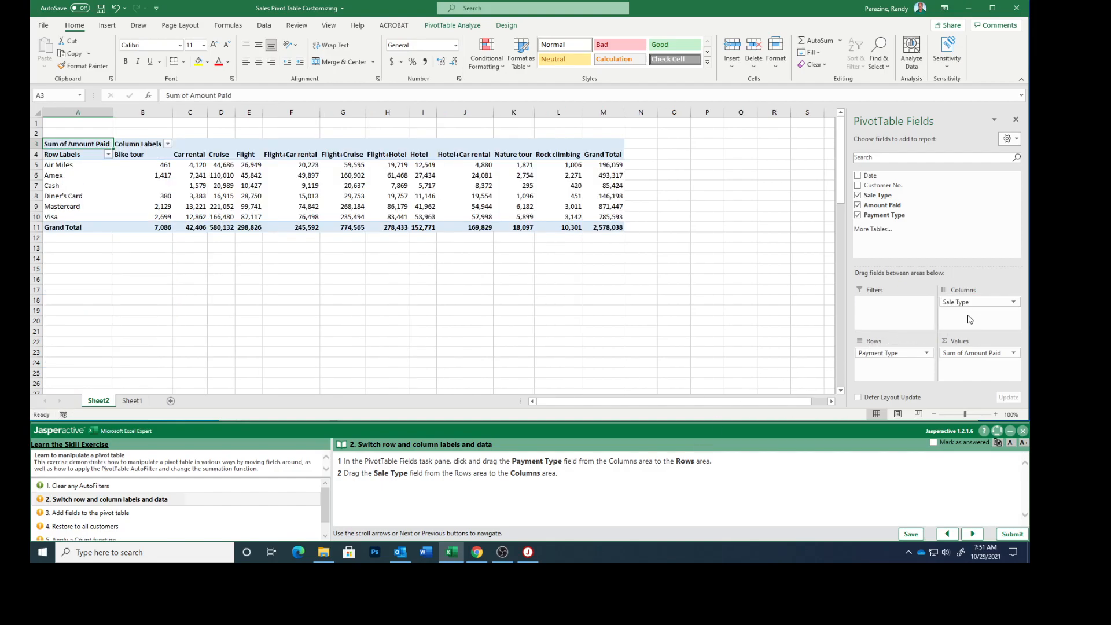
click(934, 442)
click(971, 535)
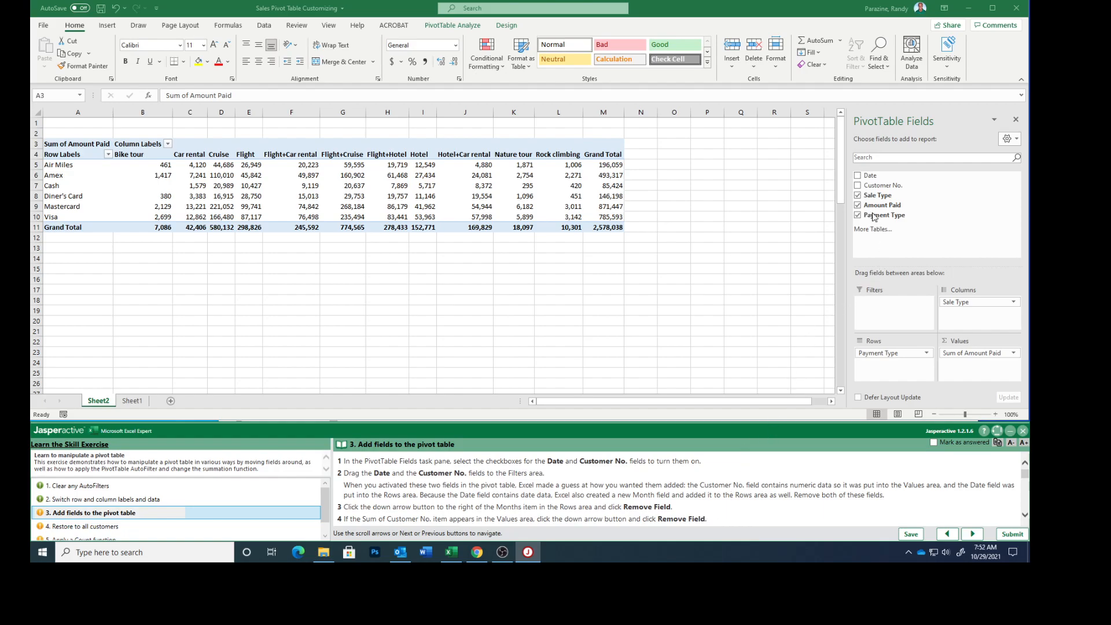
Add the Date and Customer No. fields to the pivot table.
click(858, 176)
click(857, 176)
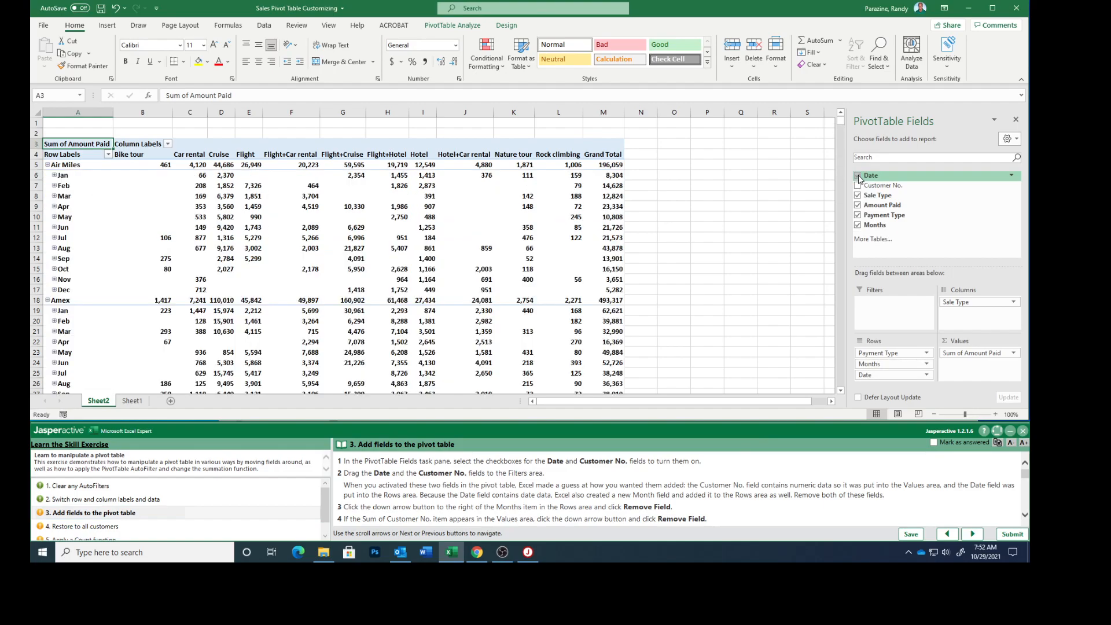
click(858, 186)
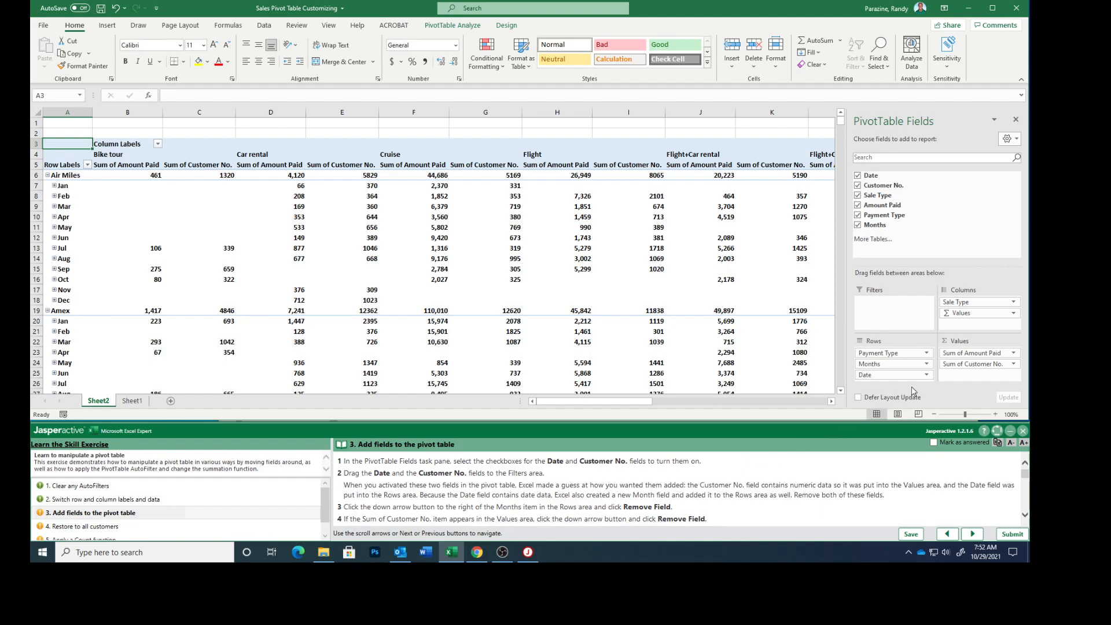
Move the Date and Customer No. fields to the Filters area and remove the Months field from Rows.
drag(882, 378, 875, 310)
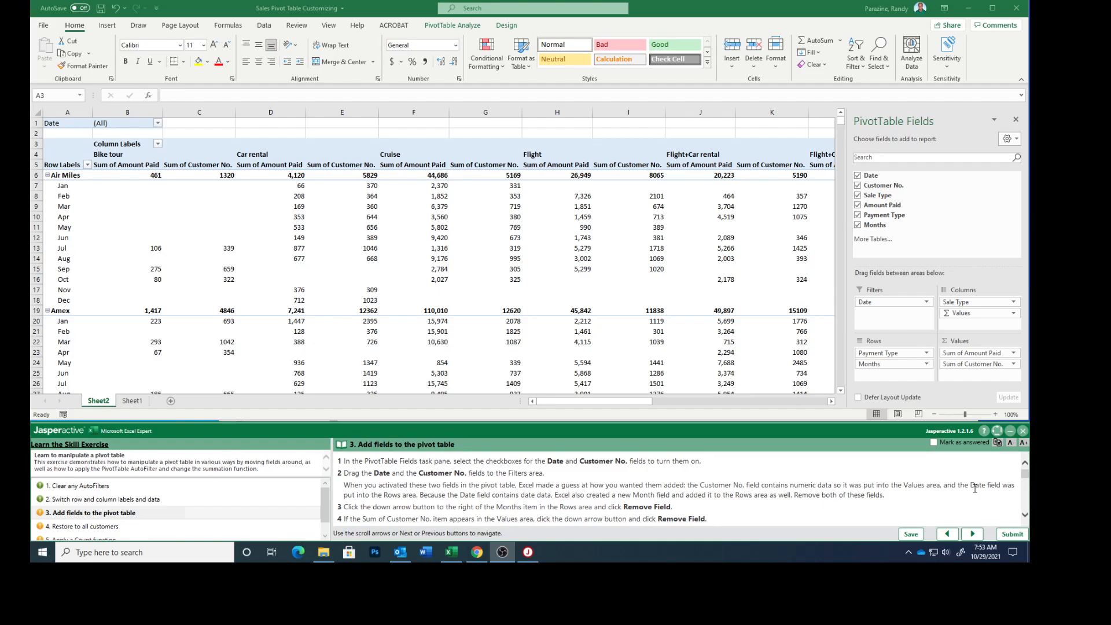
click(971, 368)
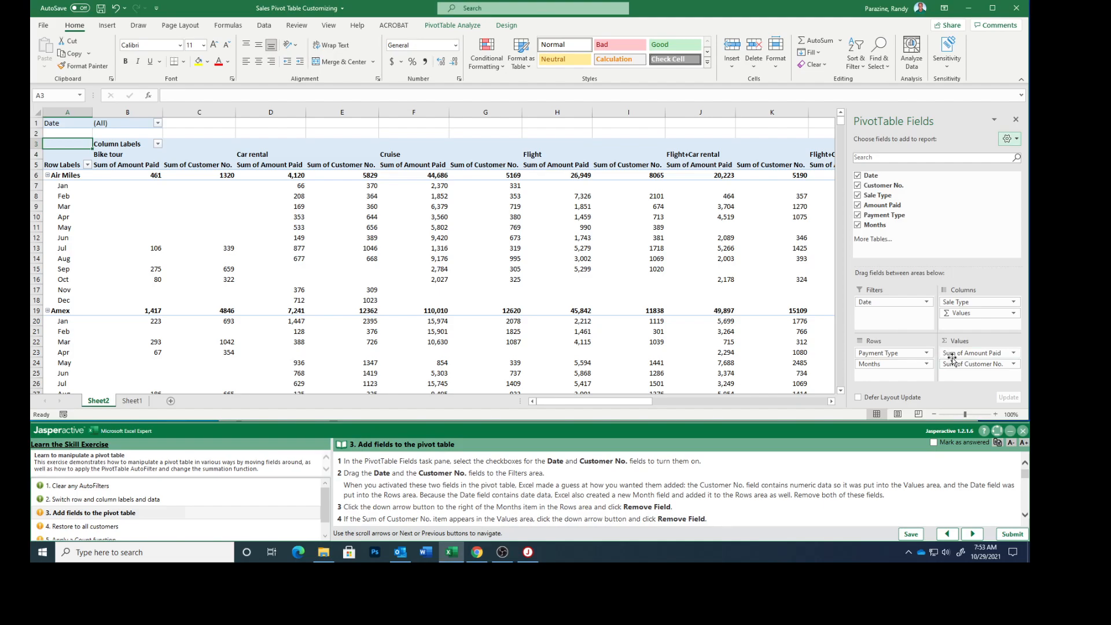
drag(963, 365, 894, 315)
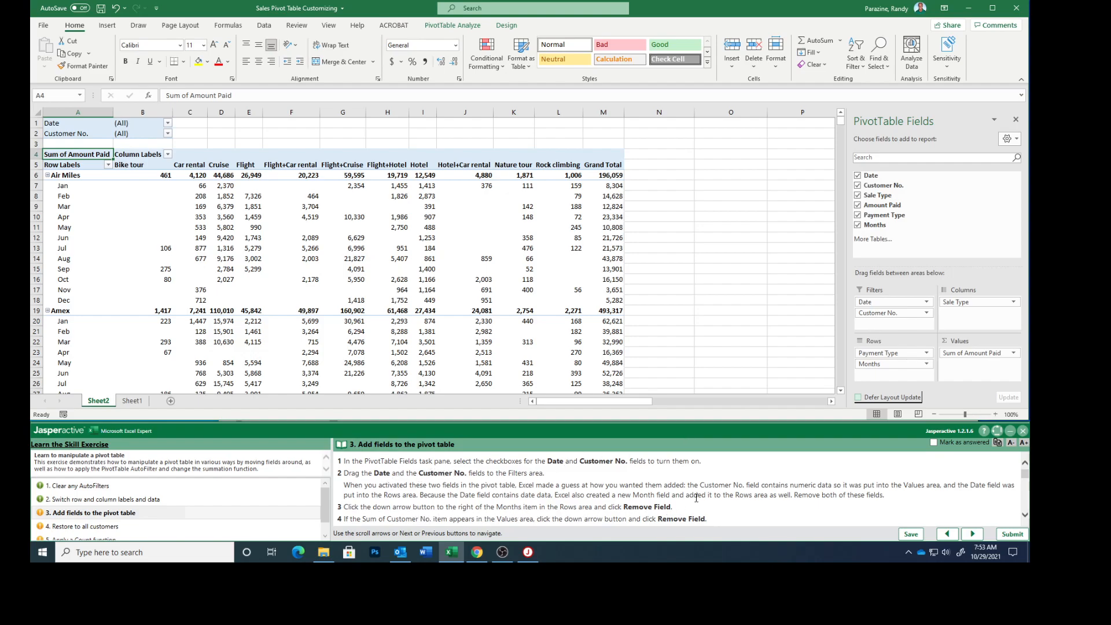
click(927, 364)
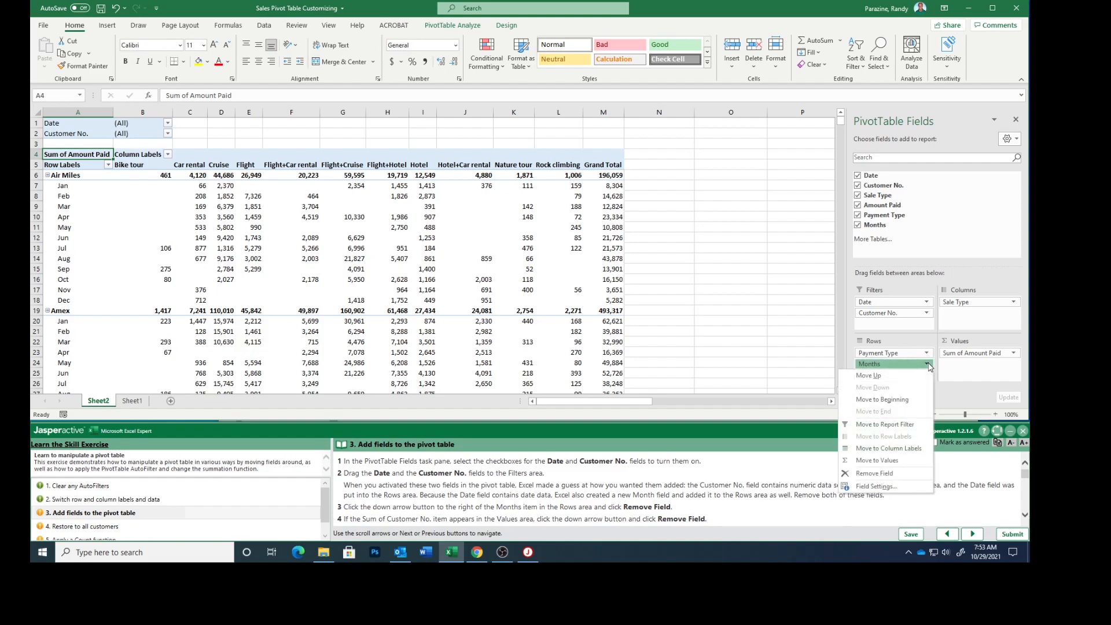
click(894, 478)
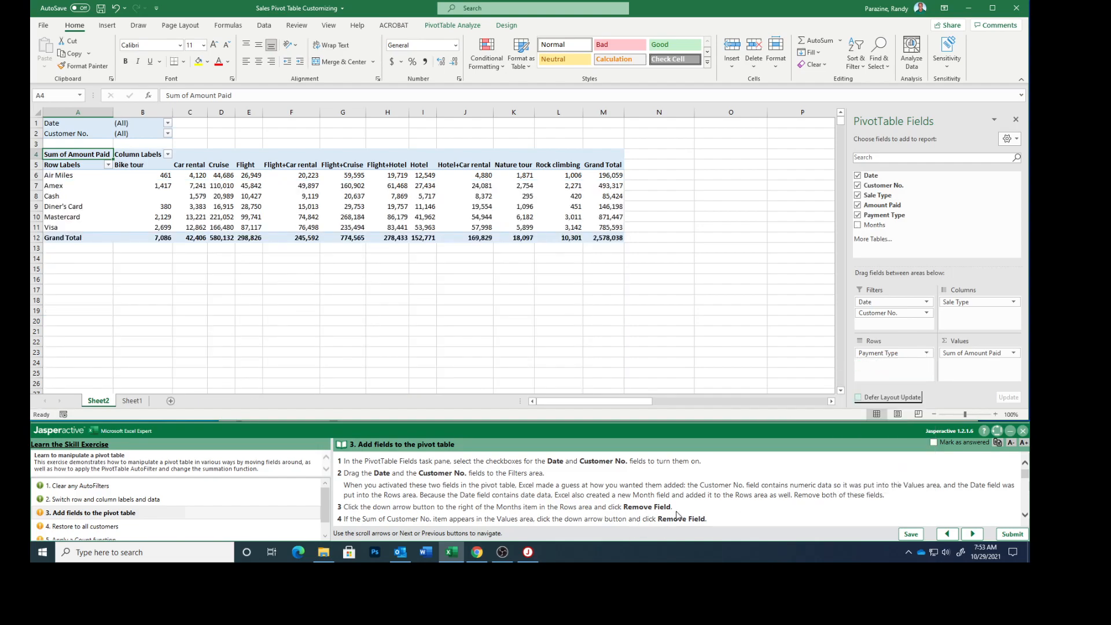
Filter the pivot table's Customer No. field to the single customer number named in the exercise instructions.
scroll(747, 511, down, 1)
scroll(749, 511, down, 1)
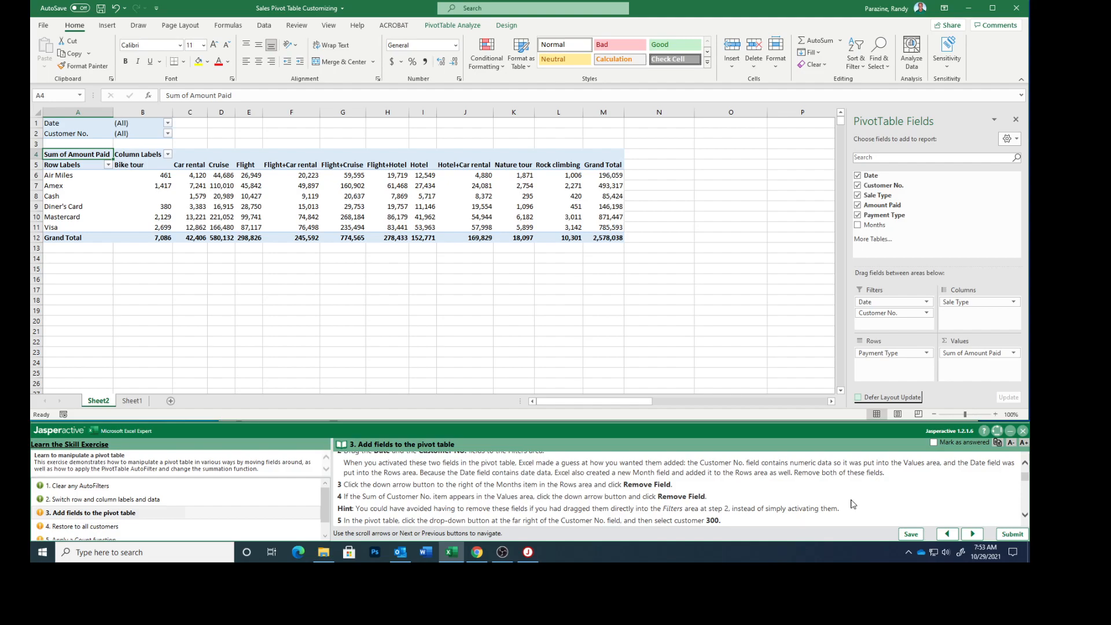
scroll(818, 499, down, 2)
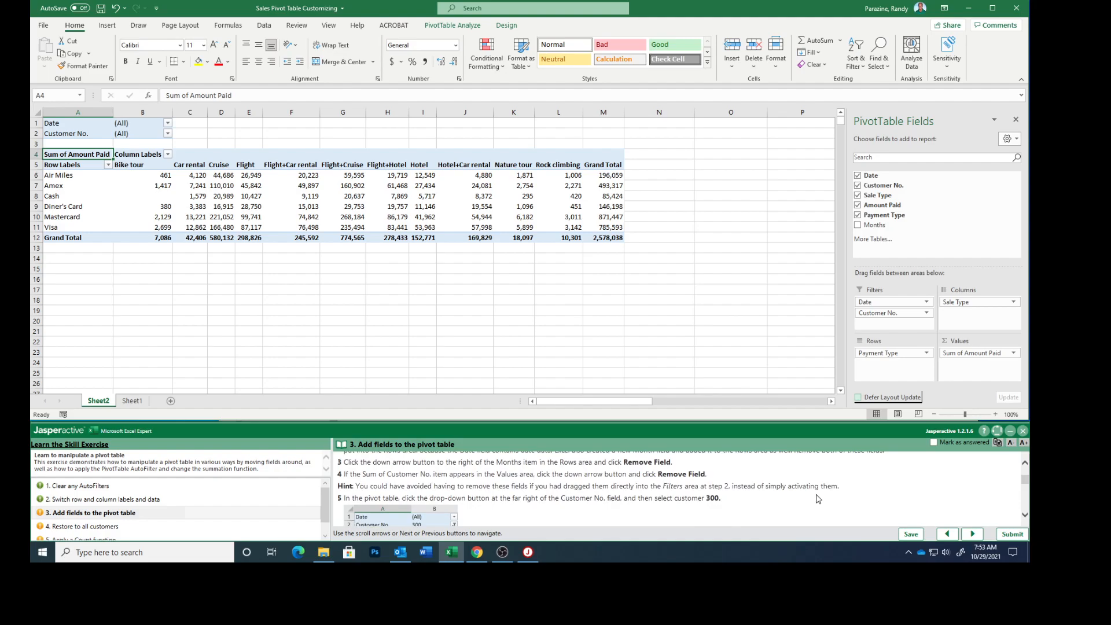
scroll(818, 499, down, 2)
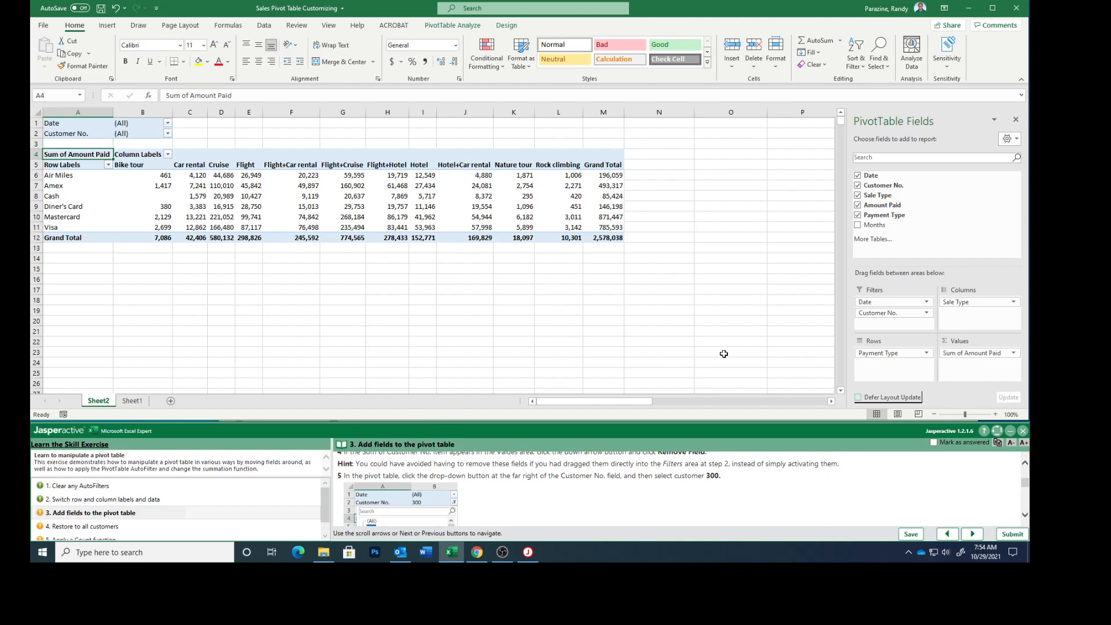
scroll(524, 507, down, 1)
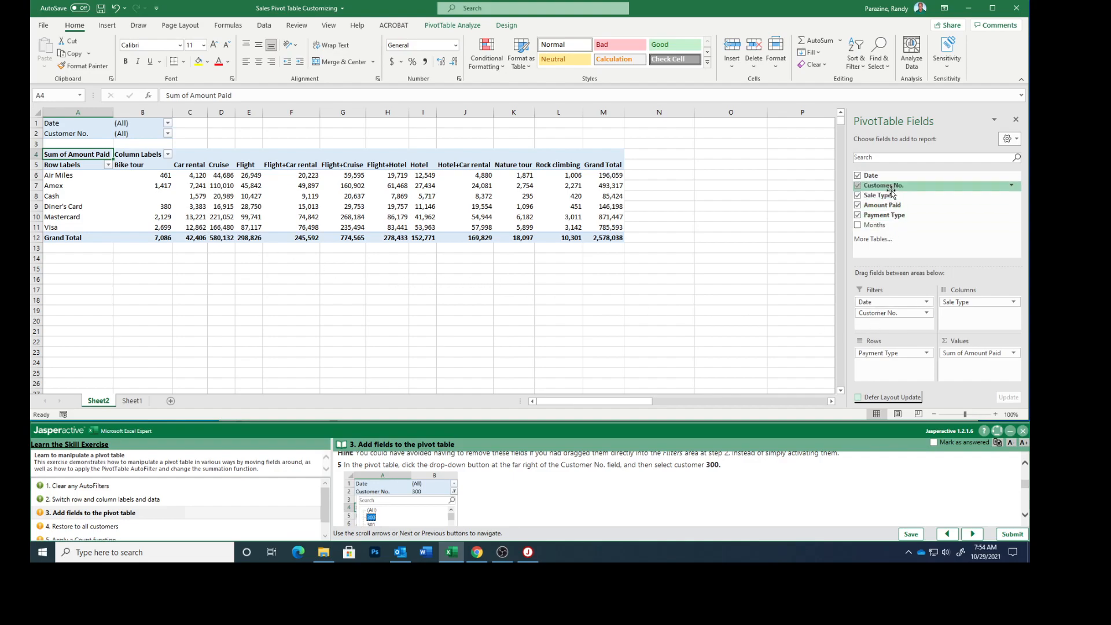
click(1012, 186)
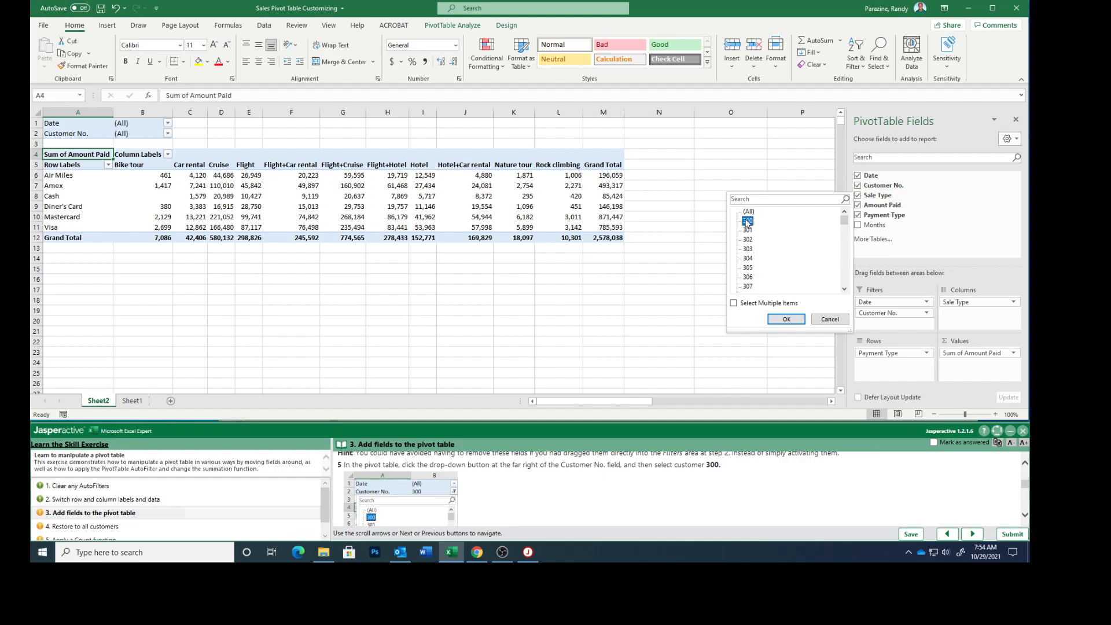
scroll(620, 474, down, 5)
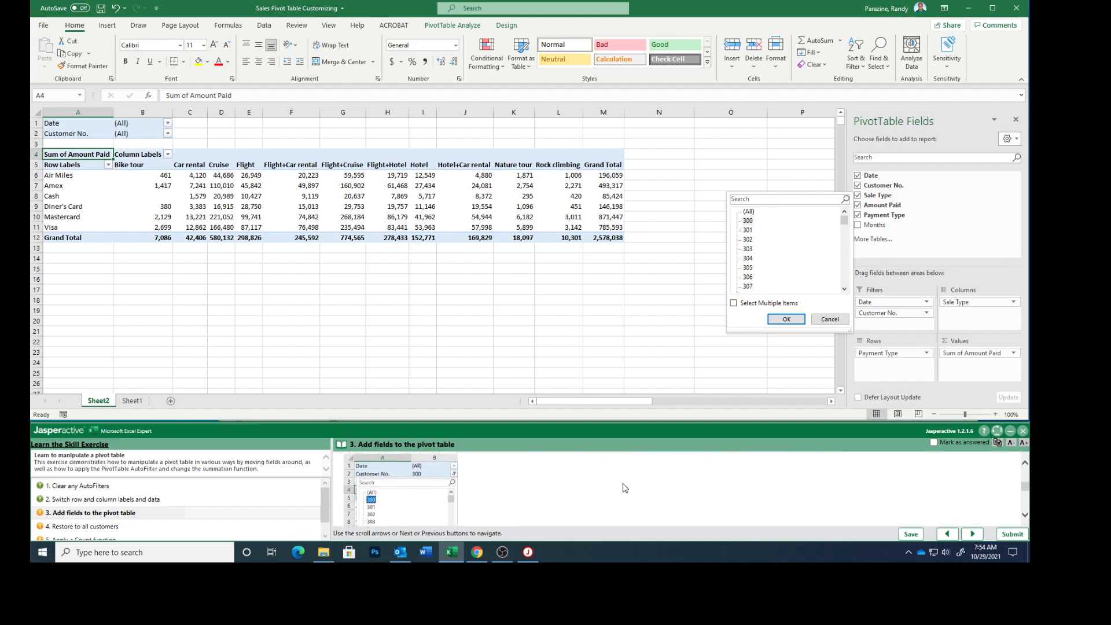
scroll(625, 488, down, 1)
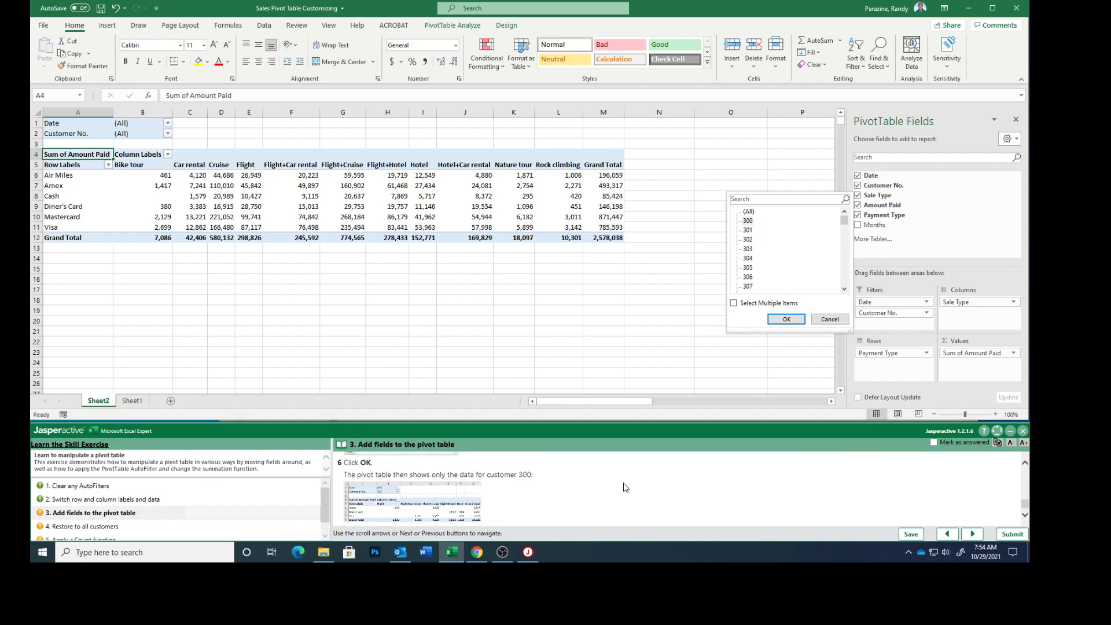
click(784, 321)
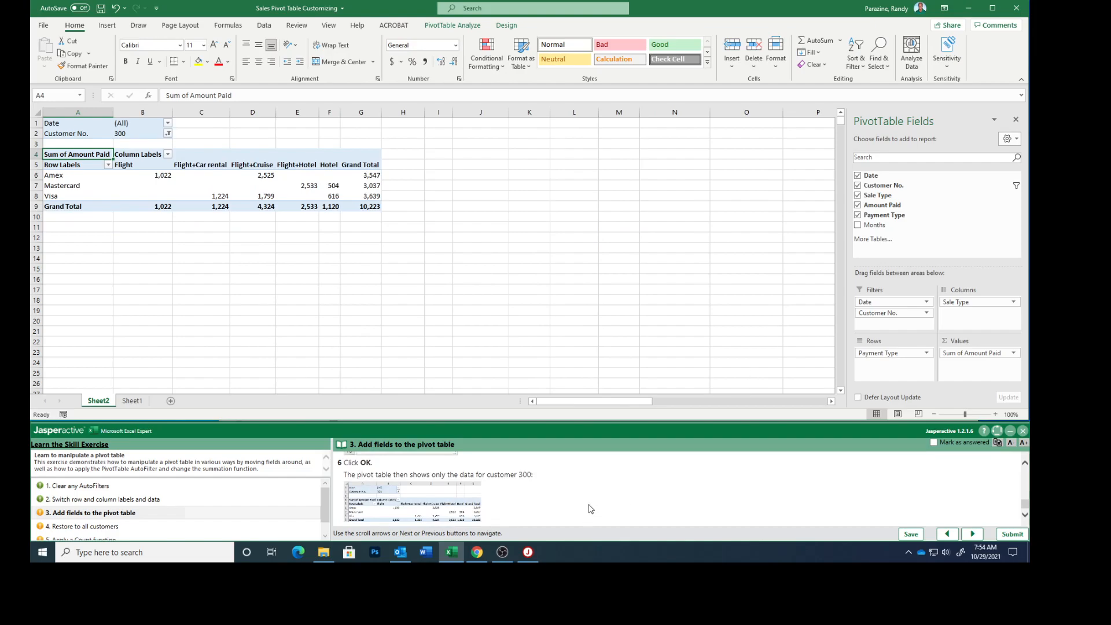
Check the enlarged reference picture of the filtered result, mark task 3 as answered and go to task 4.
click(438, 514)
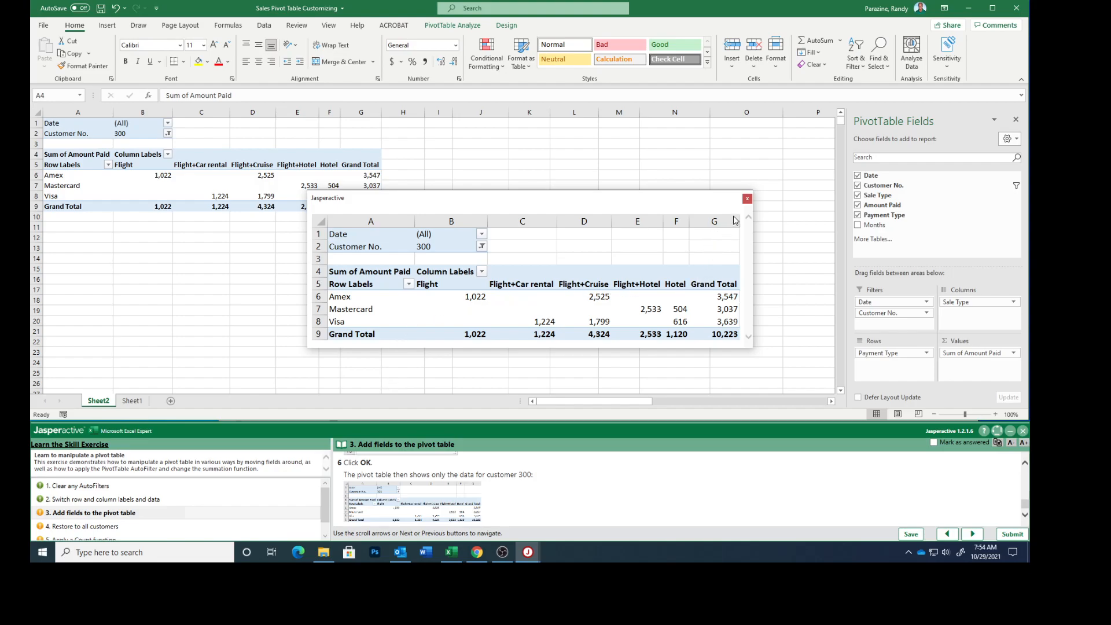
click(747, 199)
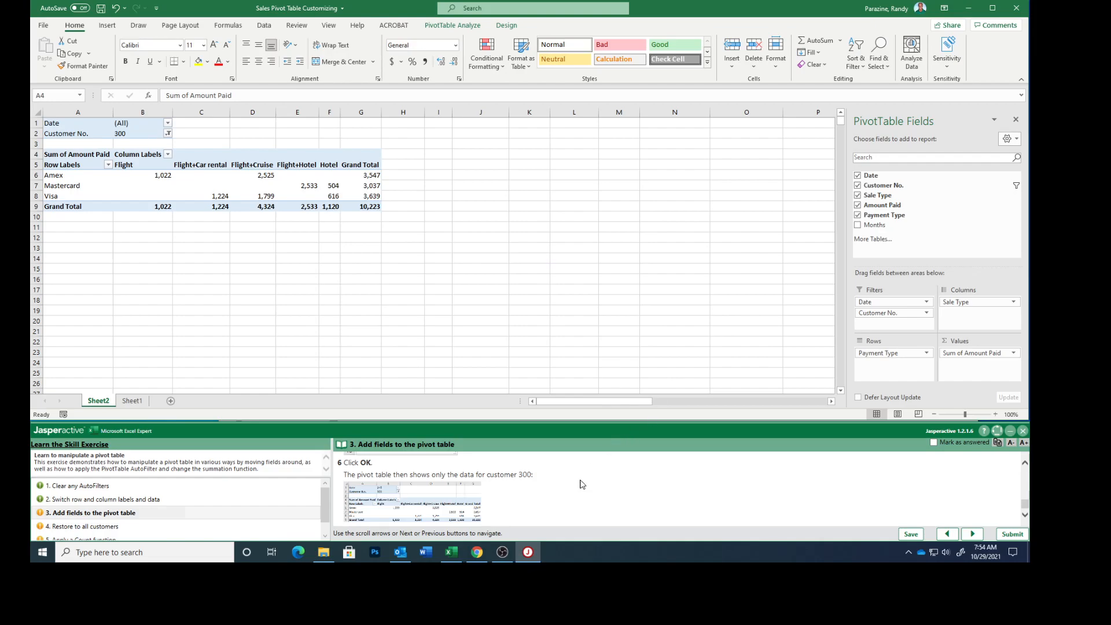
click(934, 443)
click(972, 534)
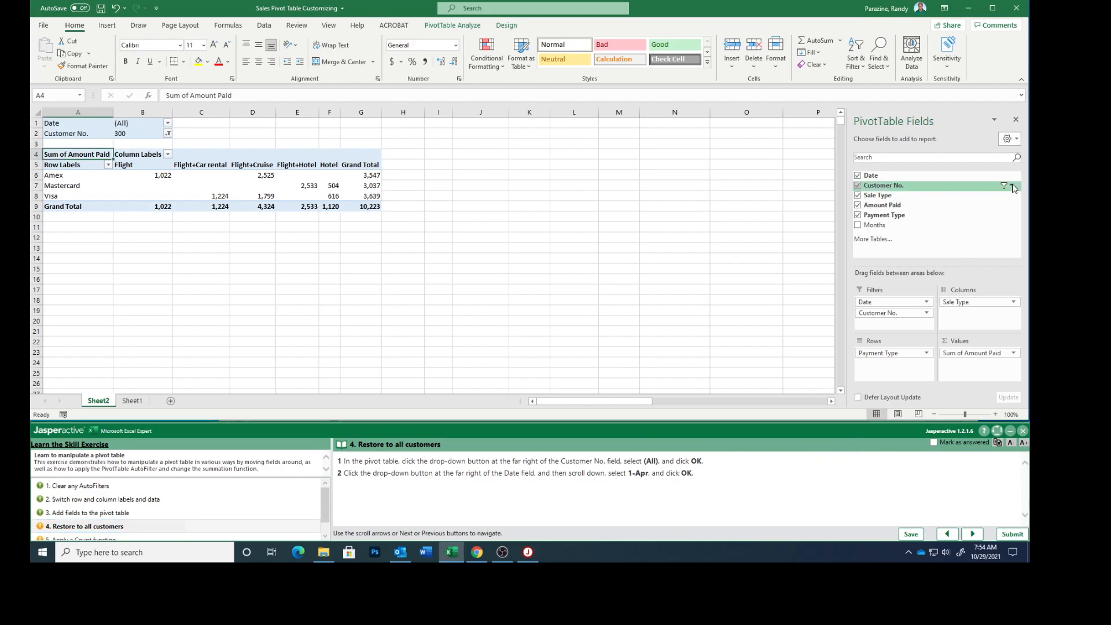
Reset the Customer No. filter to (All).
click(1013, 186)
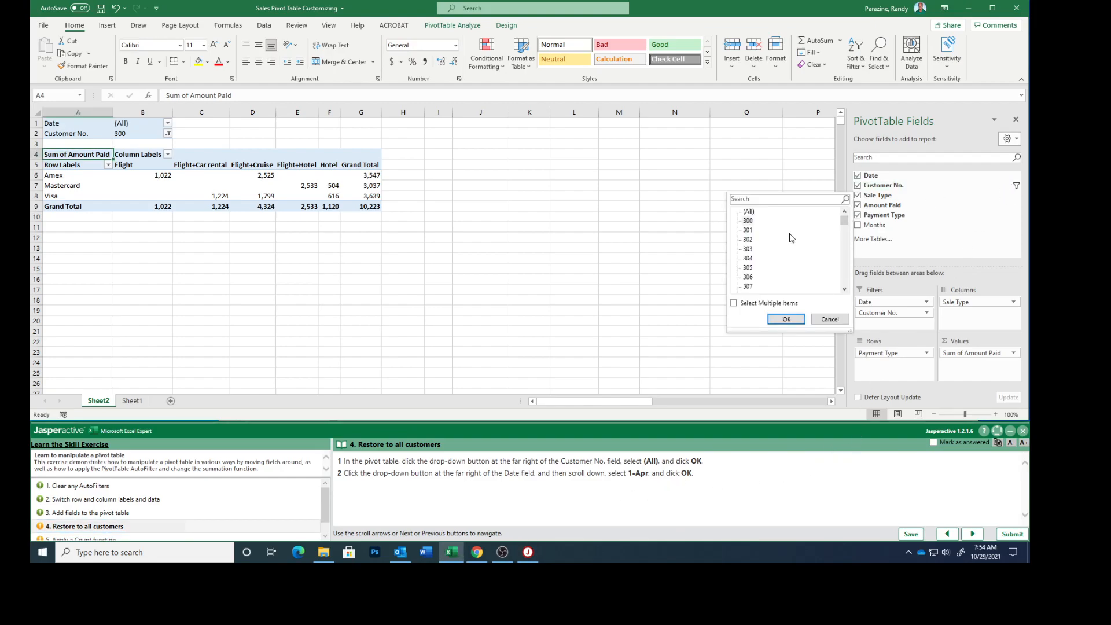
click(749, 212)
click(787, 319)
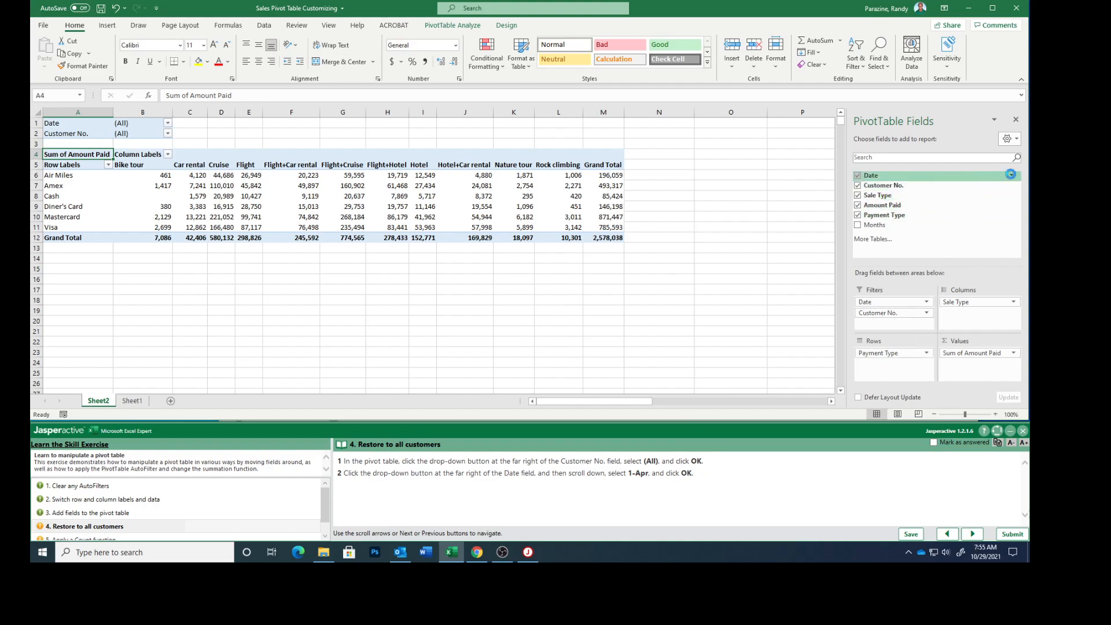
Filter the pivot table's Date field to 1-Apr, mark task 4 as answered and go to task 5.
click(1012, 176)
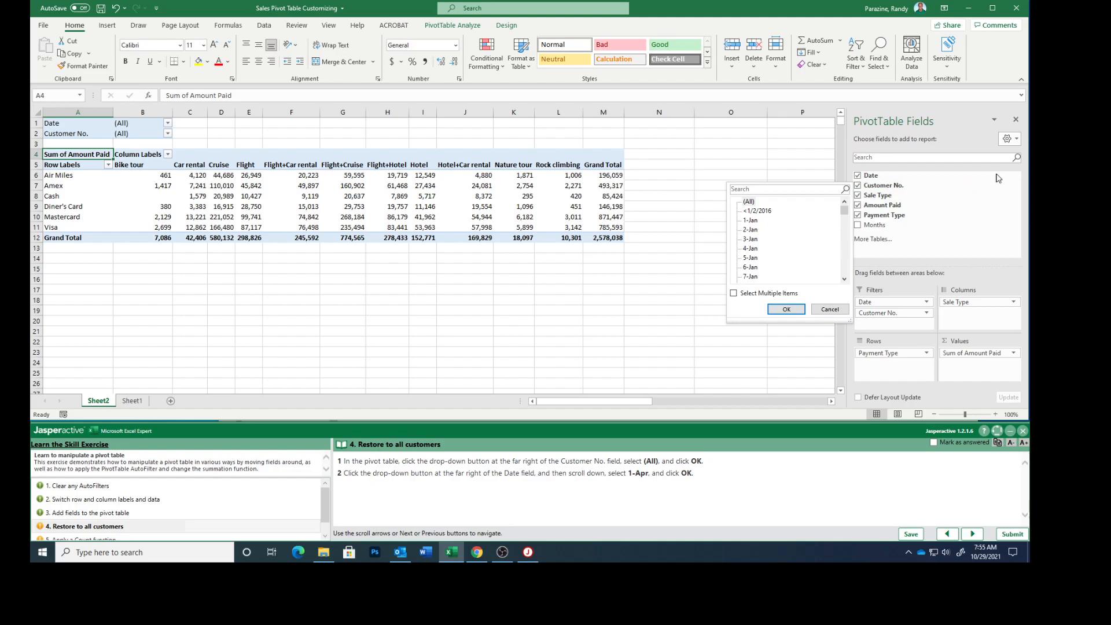
scroll(828, 234, down, 2)
scroll(827, 233, down, 3)
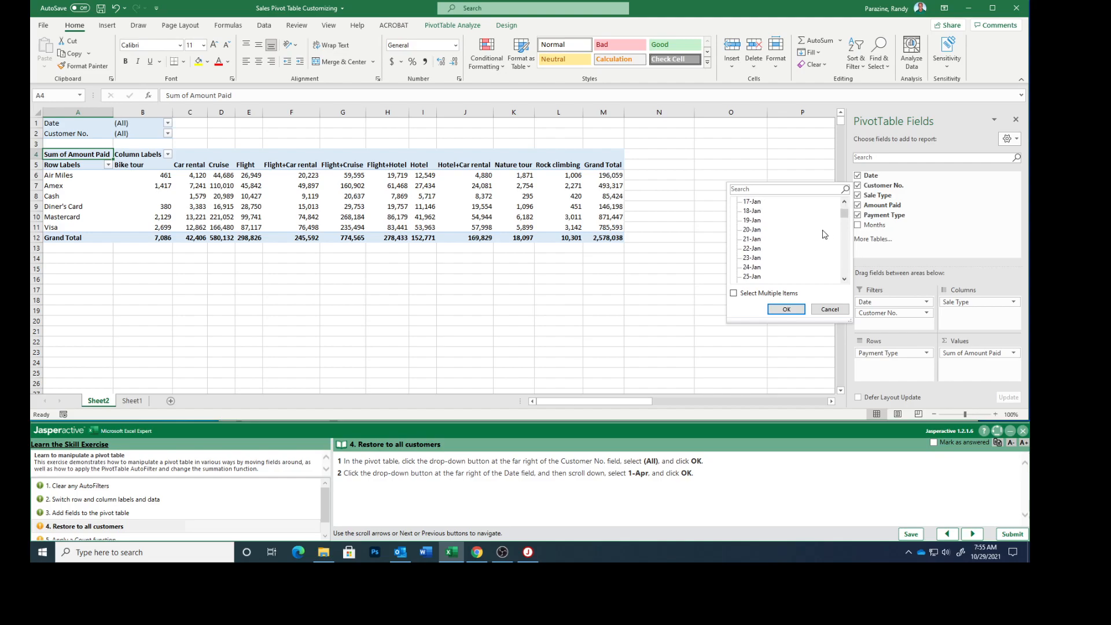
scroll(825, 234, down, 5)
scroll(790, 246, down, 10)
scroll(790, 246, down, 2)
scroll(790, 242, down, 4)
scroll(790, 242, up, 1)
click(751, 202)
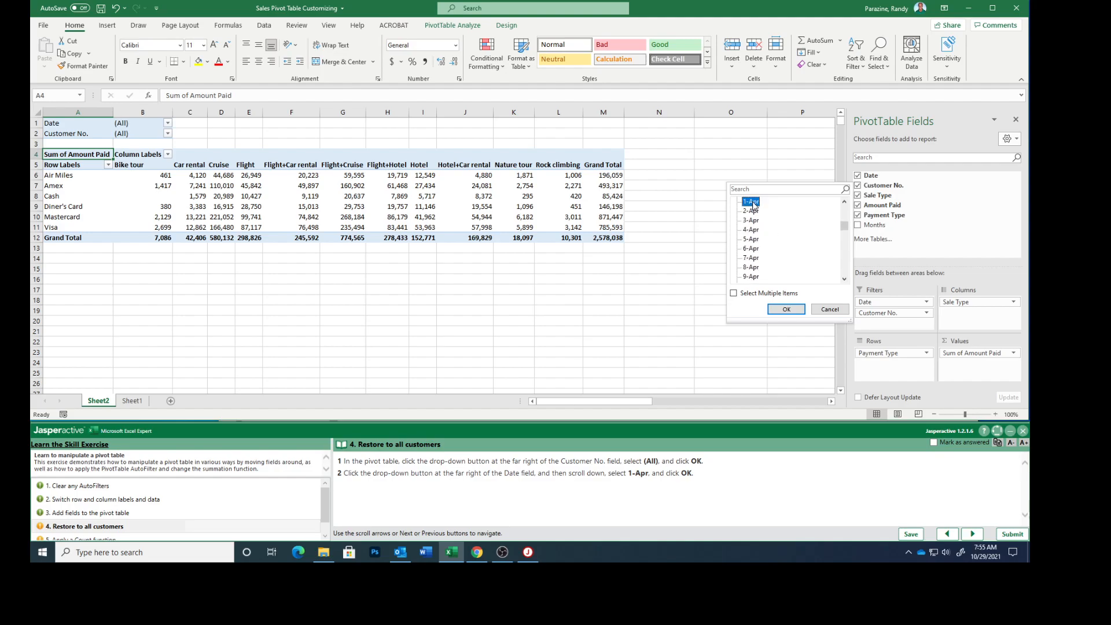
click(786, 309)
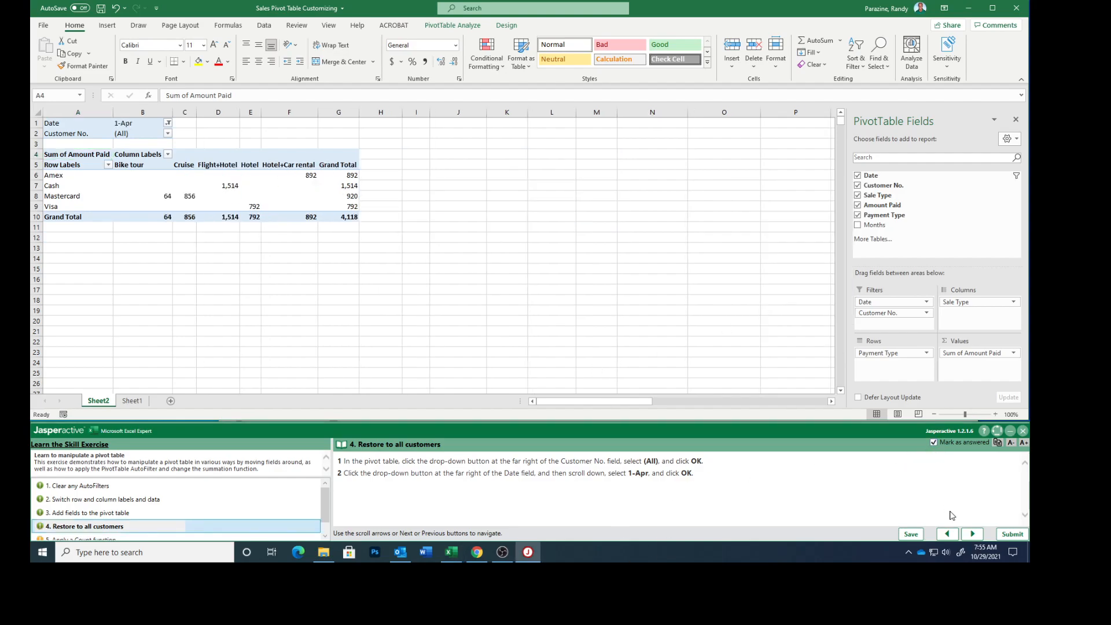
click(972, 534)
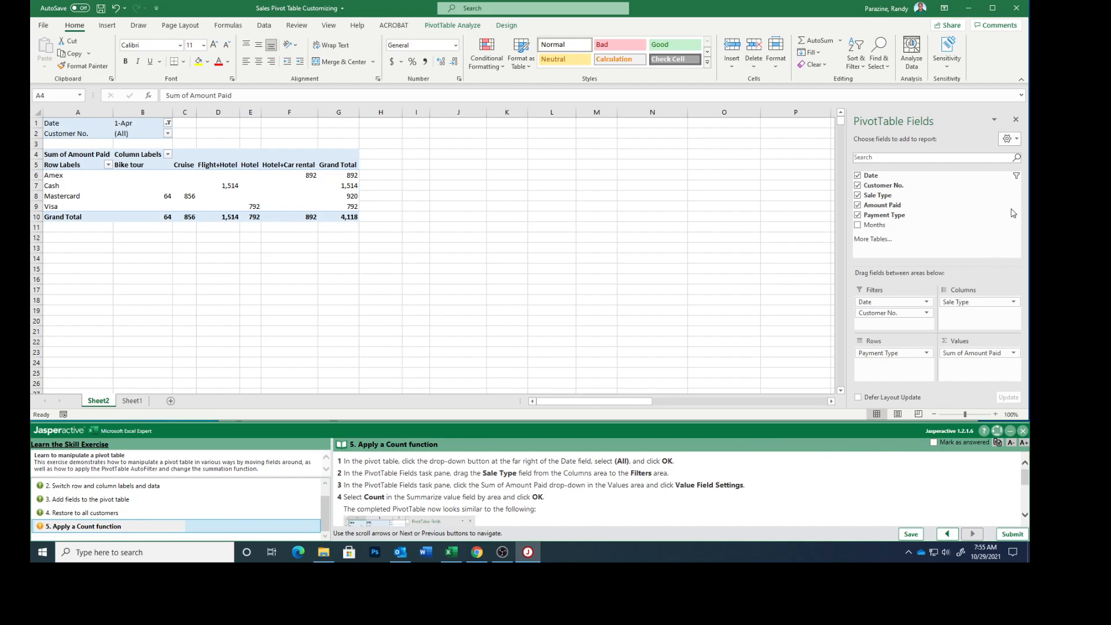
Reset the Date filter to (All).
click(1015, 176)
click(748, 202)
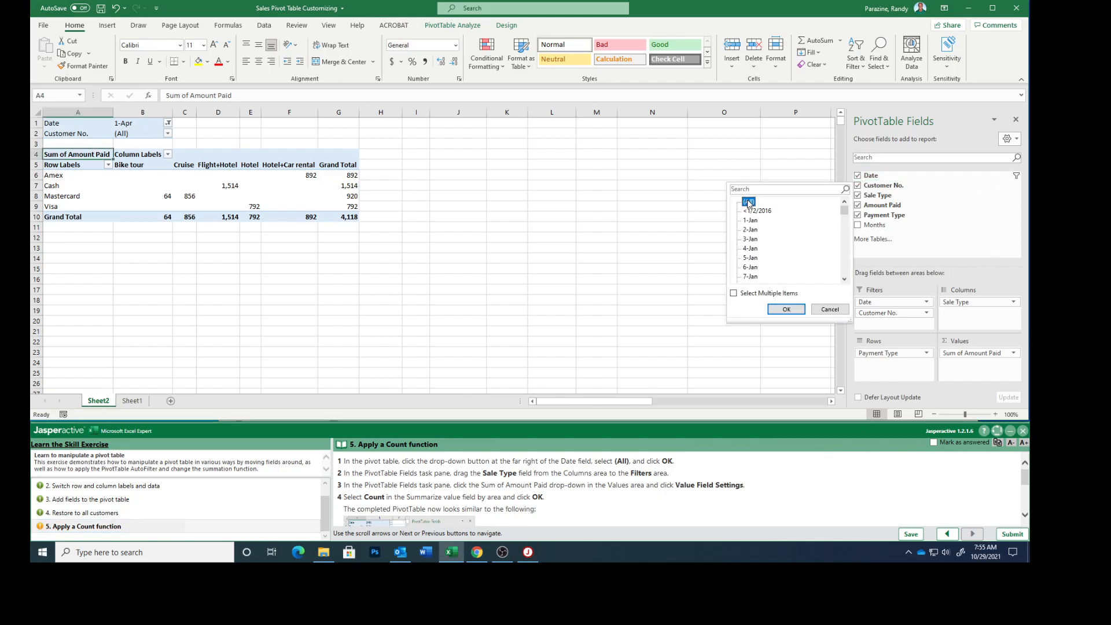
click(786, 309)
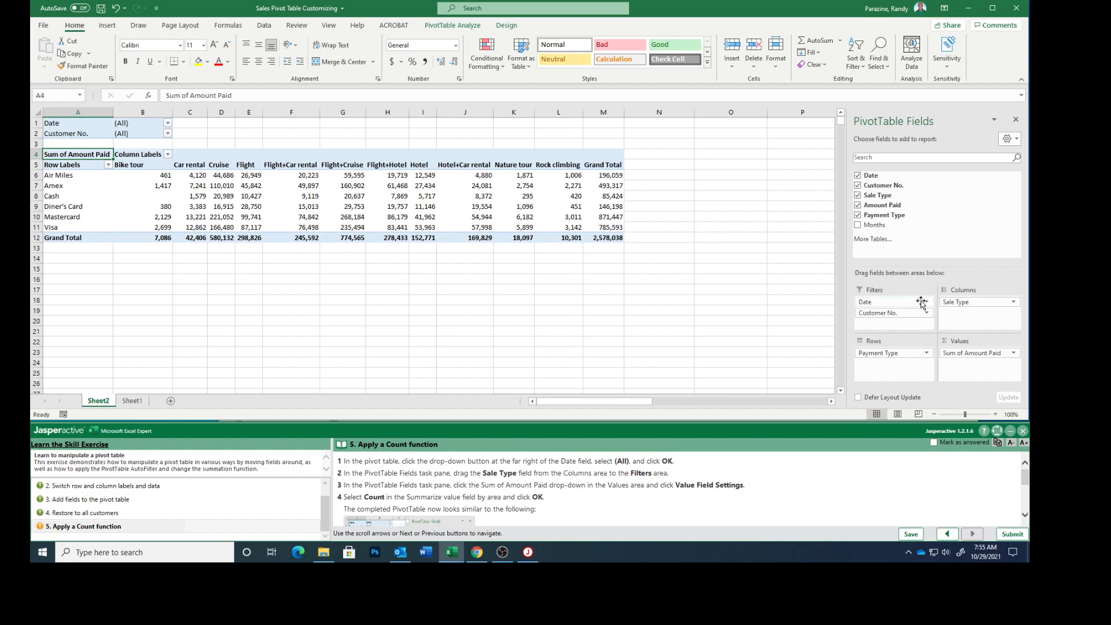
Move the Sale Type field from Columns to Filters and summarize the Amount Paid value field by Count.
drag(955, 303, 884, 324)
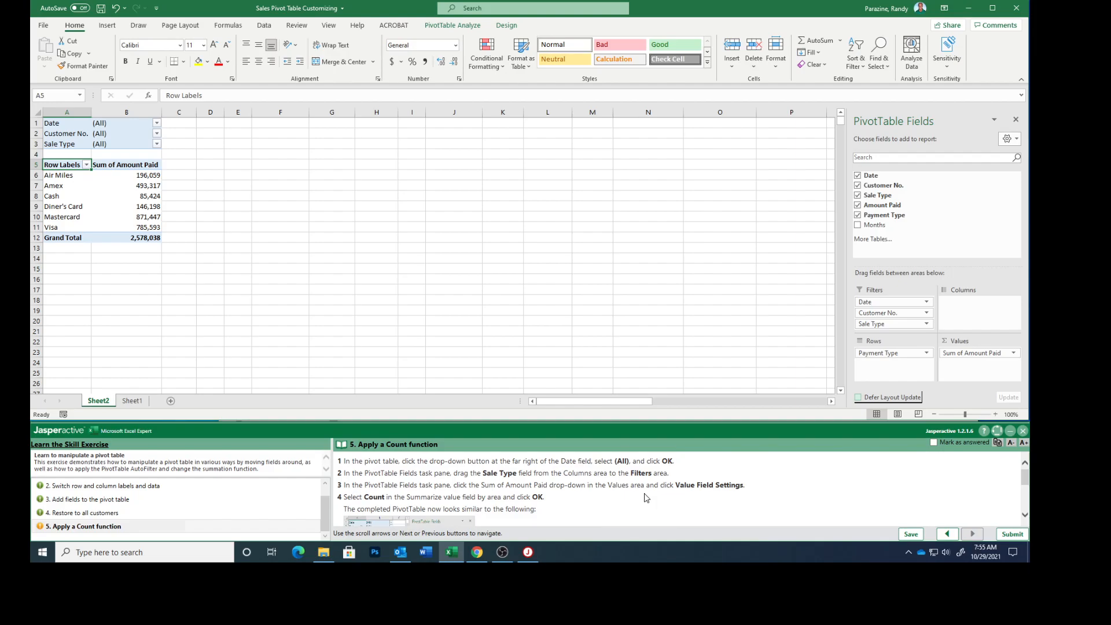
click(1014, 353)
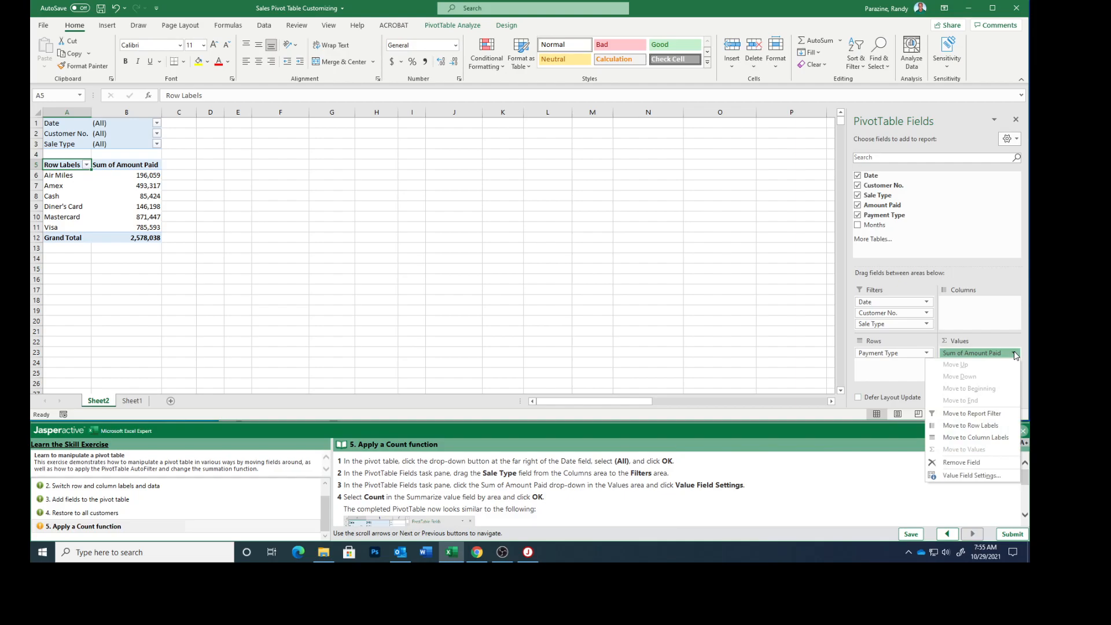
click(965, 475)
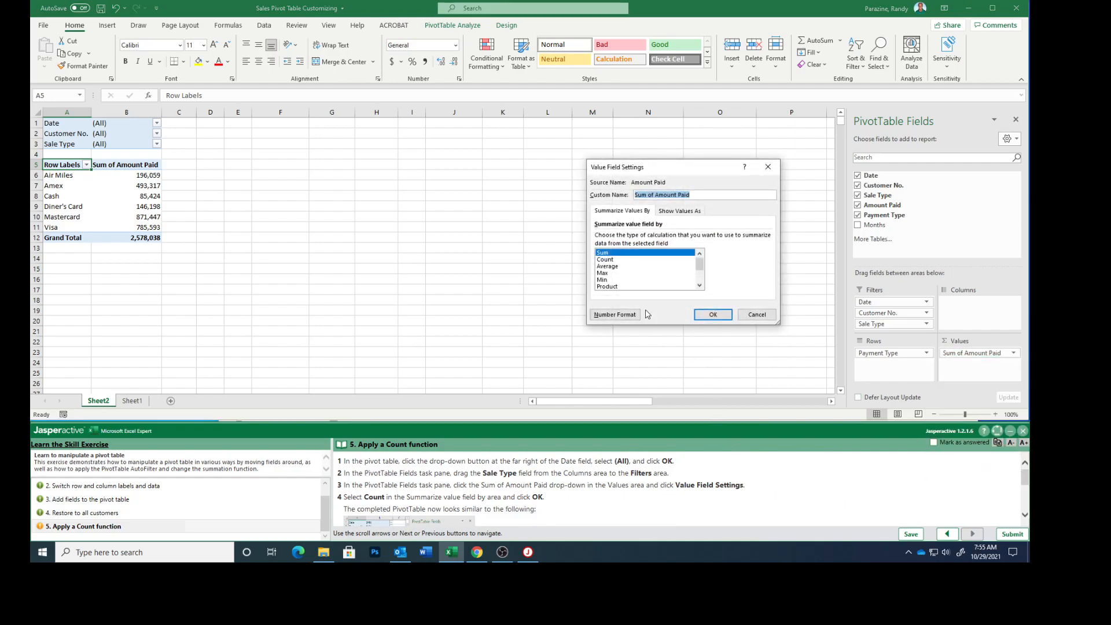
click(605, 260)
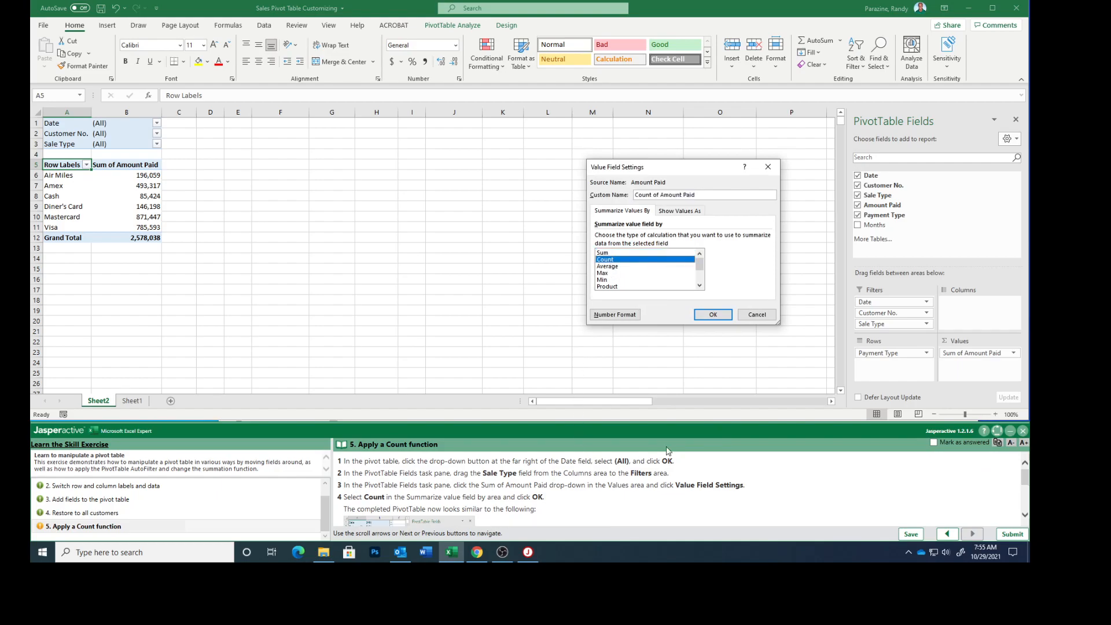
click(717, 315)
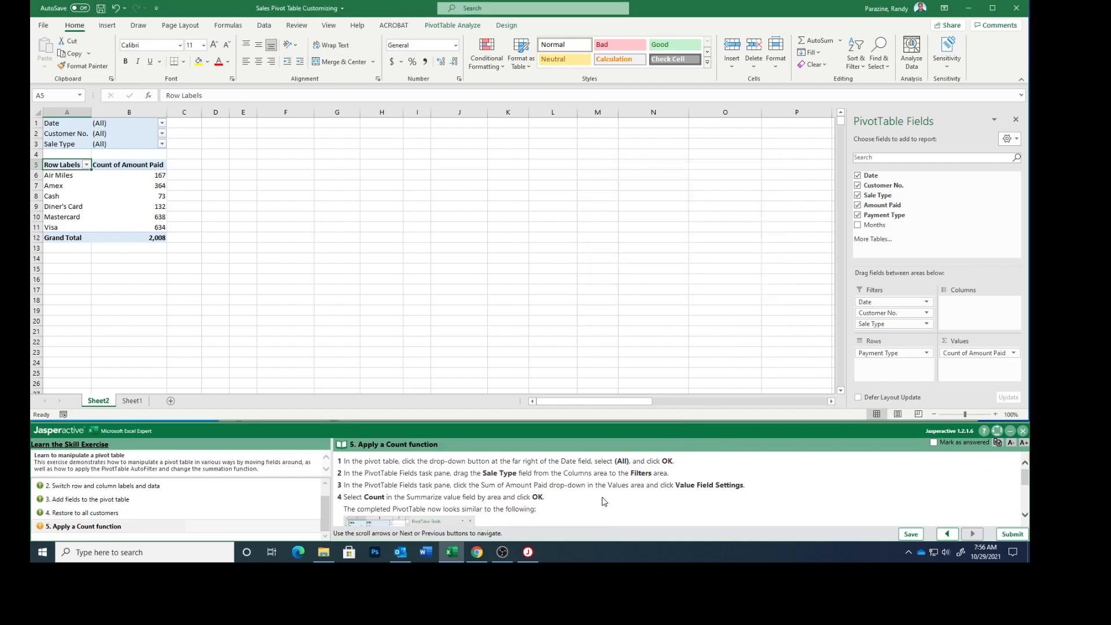
Compare the pivot table and its field layout with task 5's enlarged reference picture, then close the picture.
scroll(602, 502, down, 2)
scroll(602, 502, down, 2)
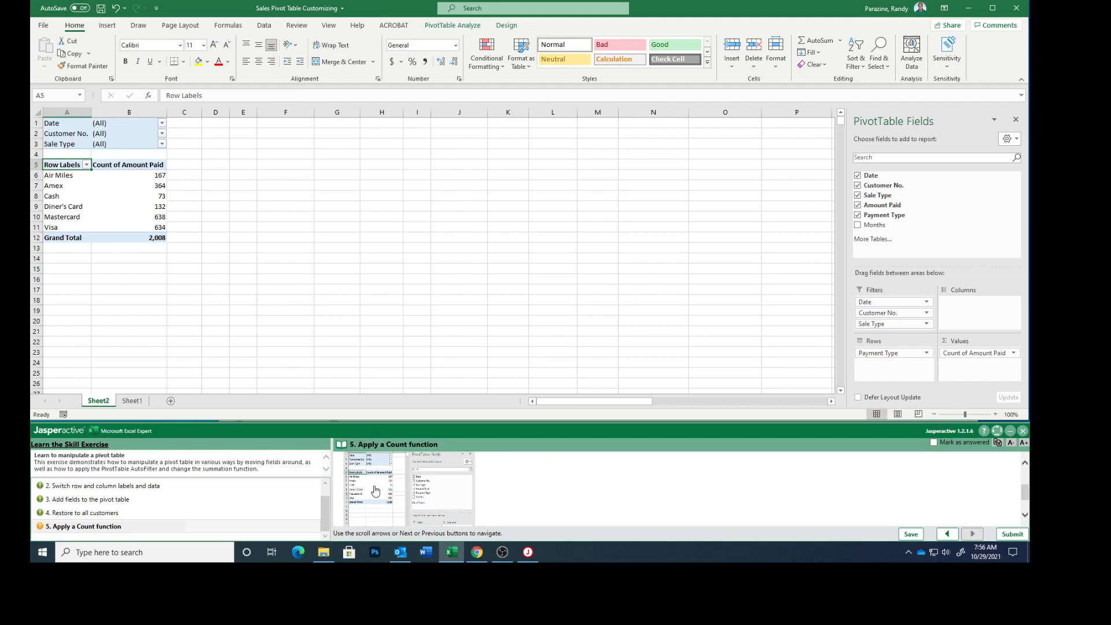
click(402, 485)
scroll(571, 497, up, 2)
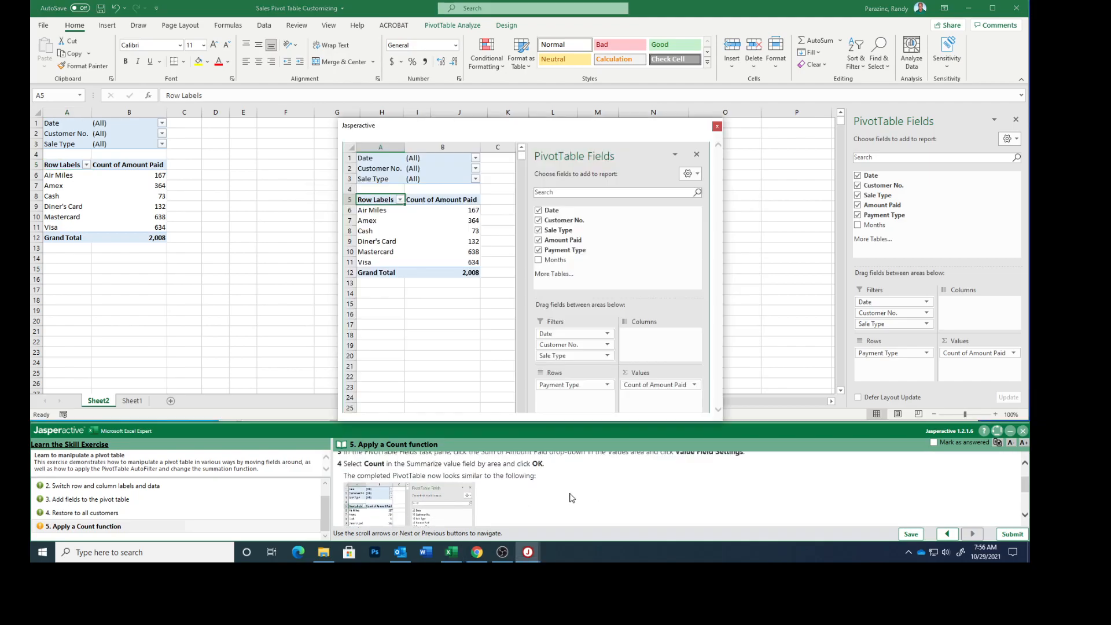
scroll(576, 498, down, 1)
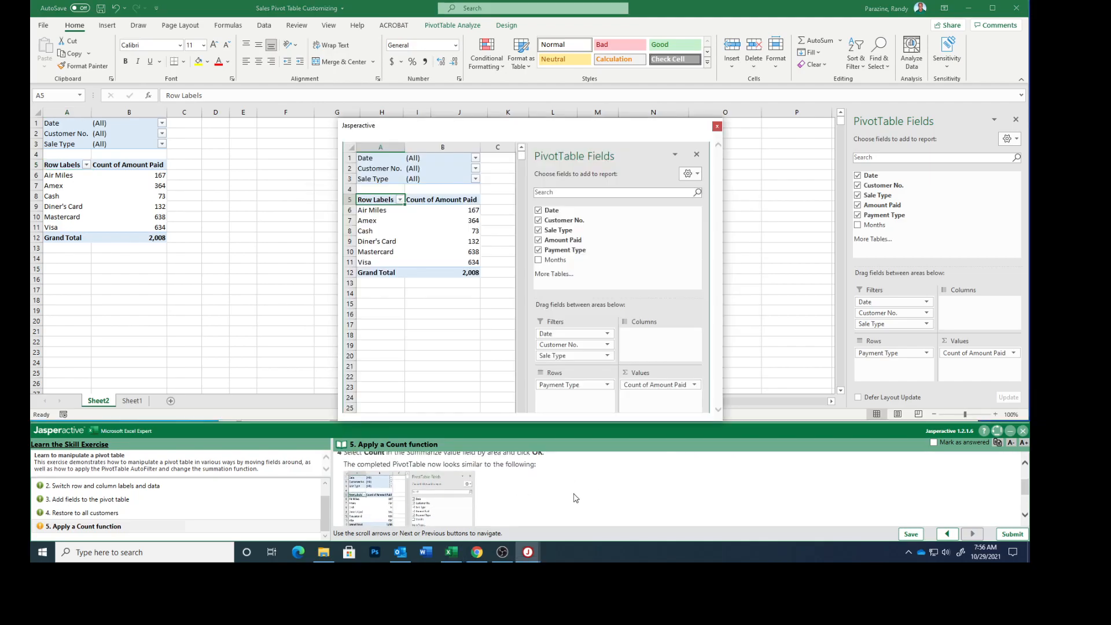
scroll(576, 498, down, 3)
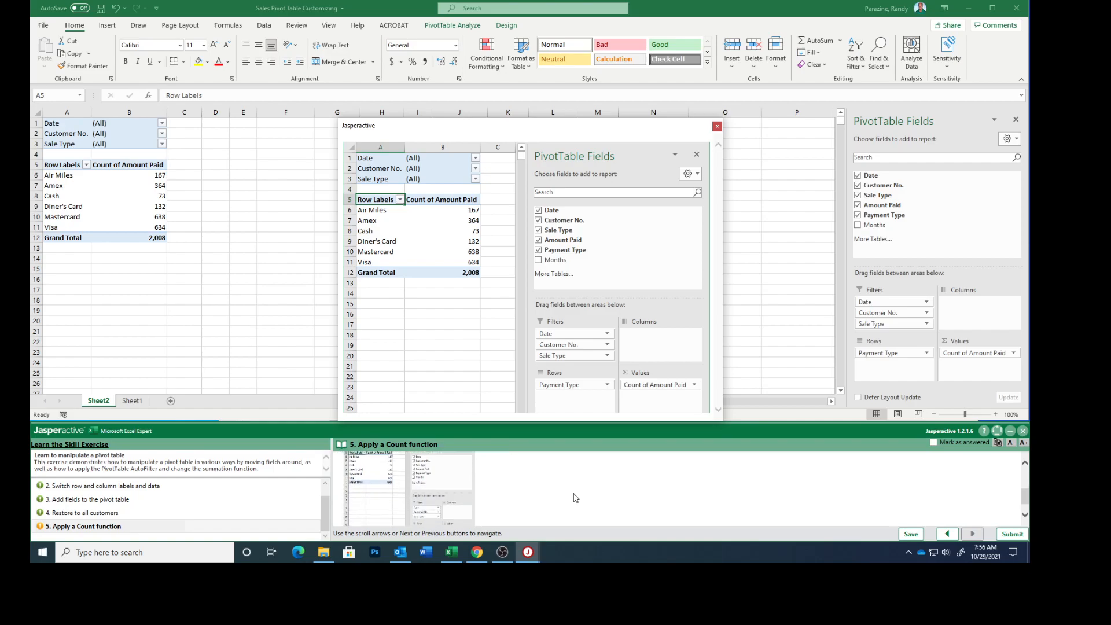
drag(502, 132, 371, 96)
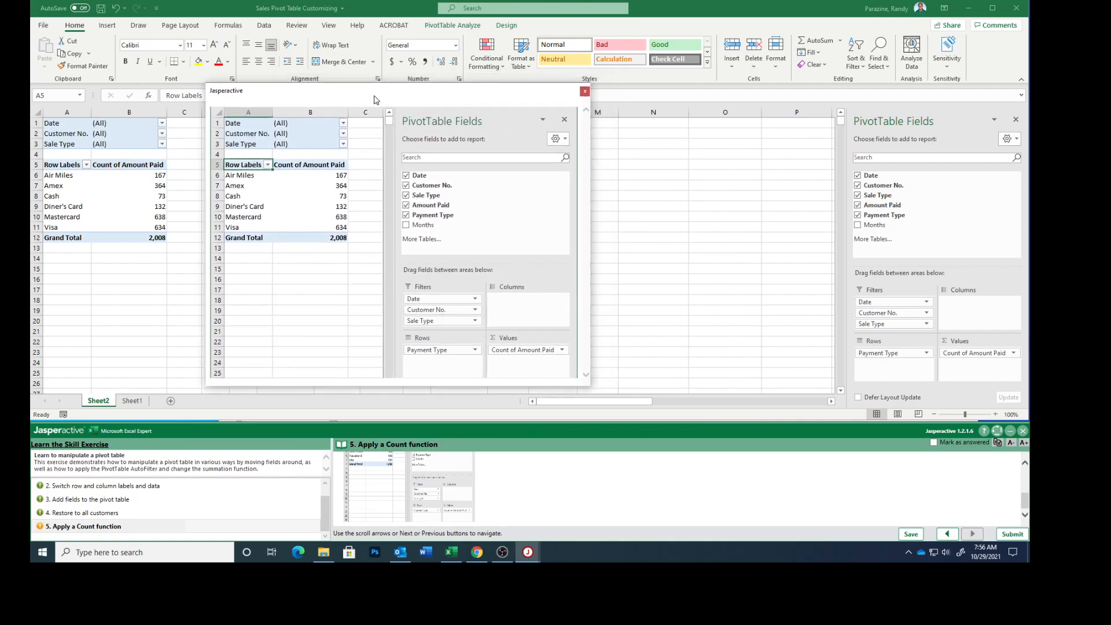
click(584, 92)
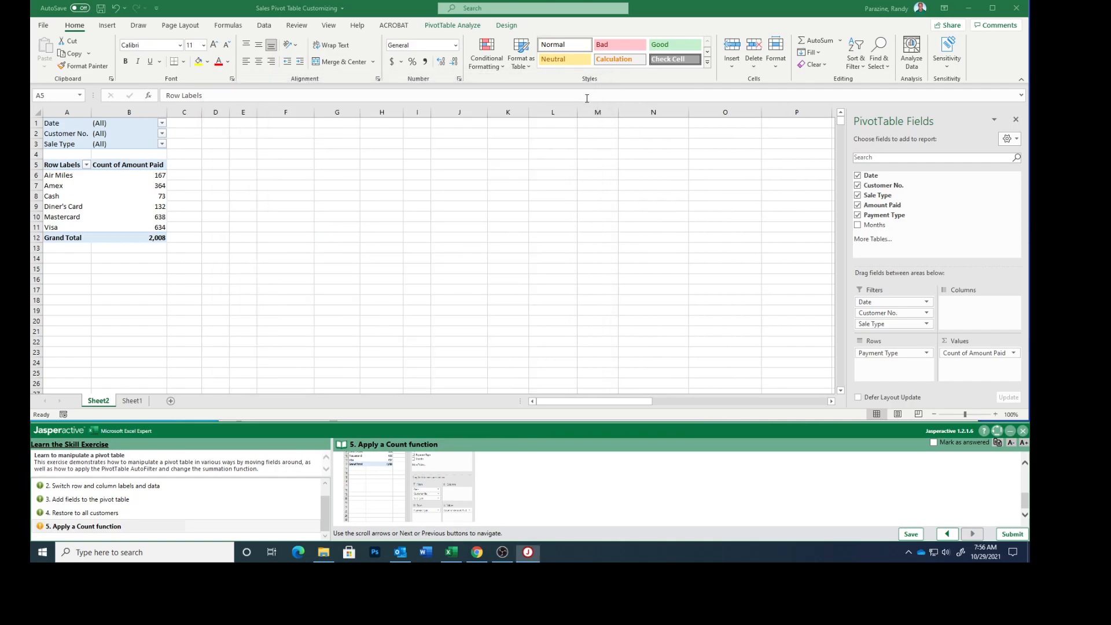
Mark task 5 as answered and submit the exercise results for scoring.
click(934, 443)
click(1012, 535)
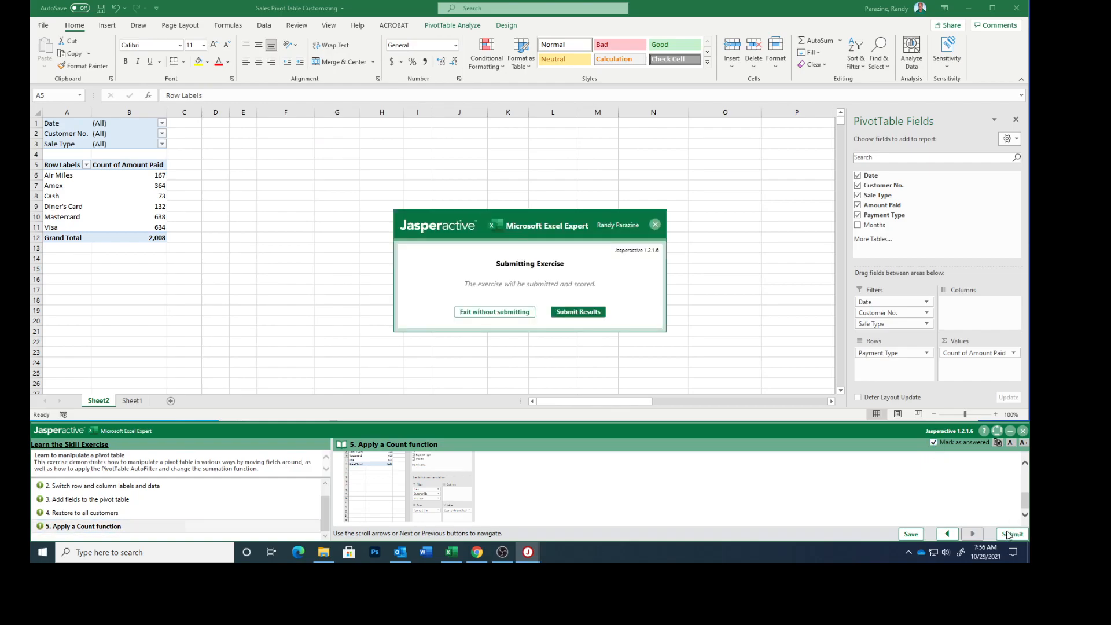
click(585, 313)
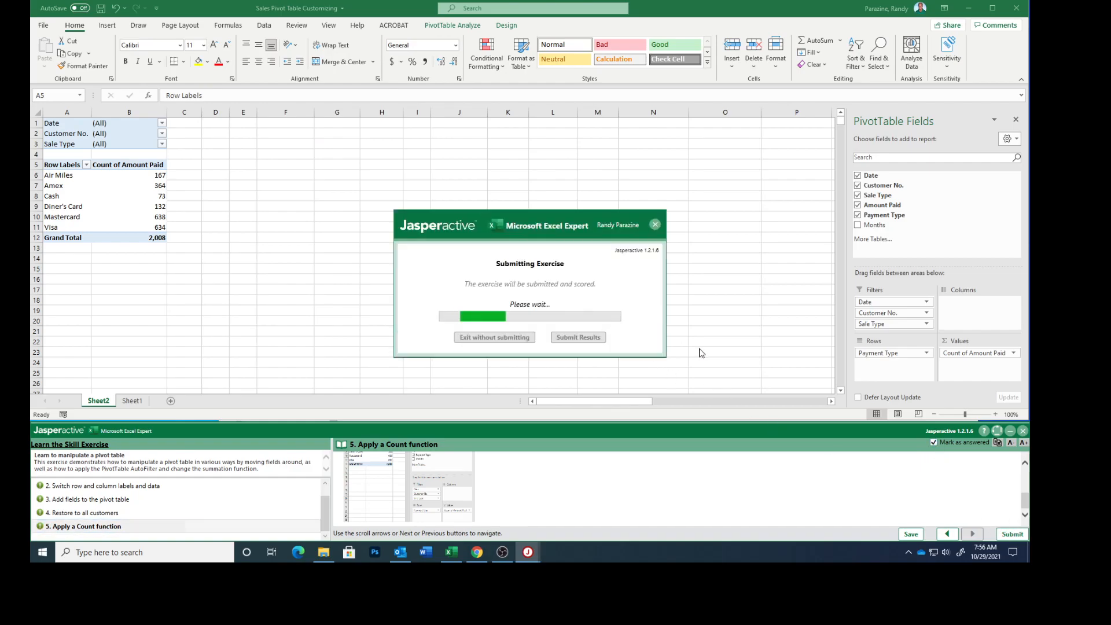